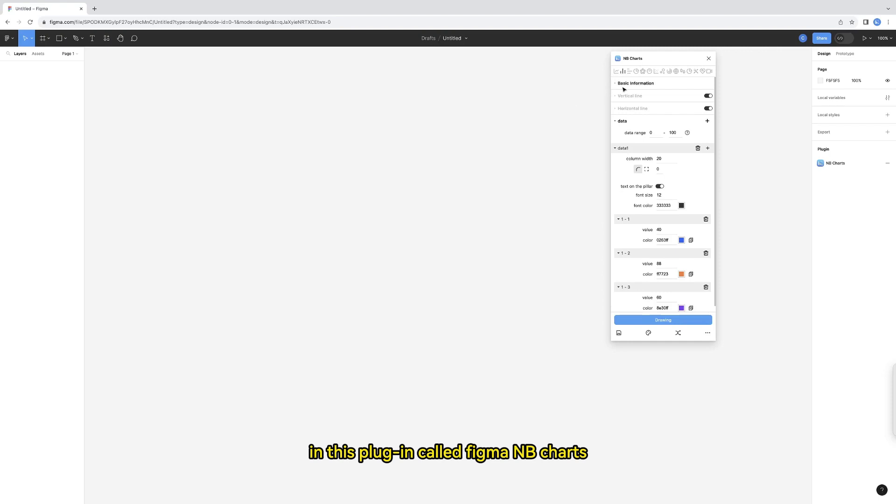
# Expand NB Charts' Basic information section and scroll down to the axis label and bottom text options
pyautogui.click(617, 84)
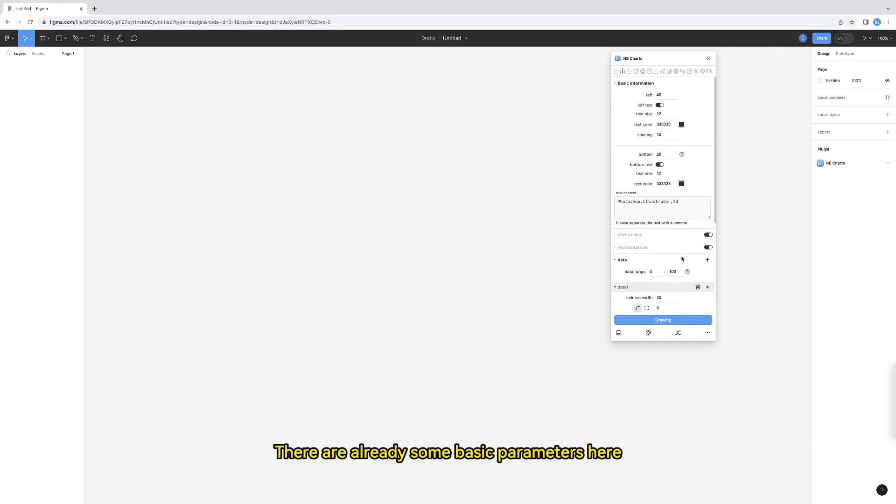
pyautogui.scroll(-3, 621, 267)
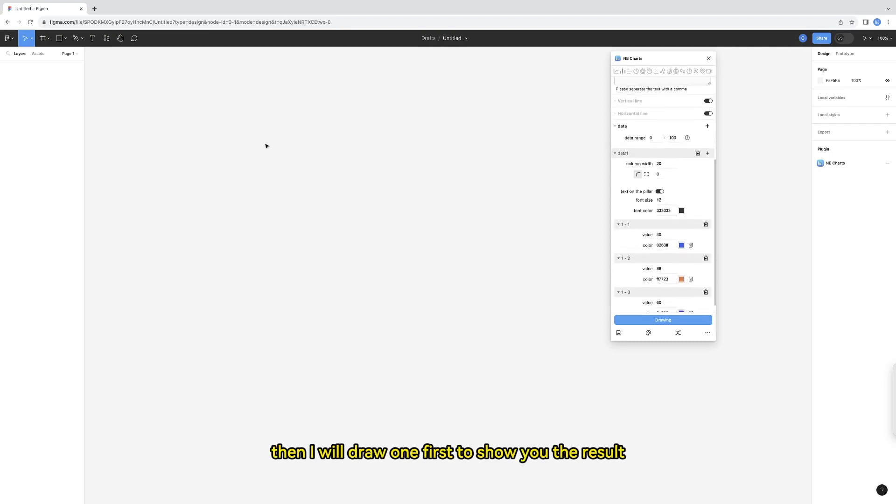
# Draw a 380×253 frame and generate a column chart of Photoshop 40, Illustrator 88, Xd 60
pyautogui.click(43, 39)
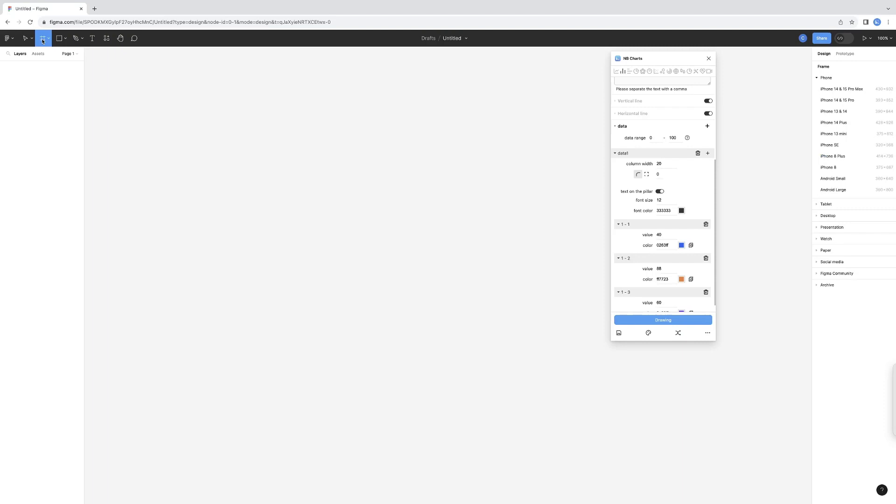
pyautogui.click(48, 38)
pyautogui.click(48, 55)
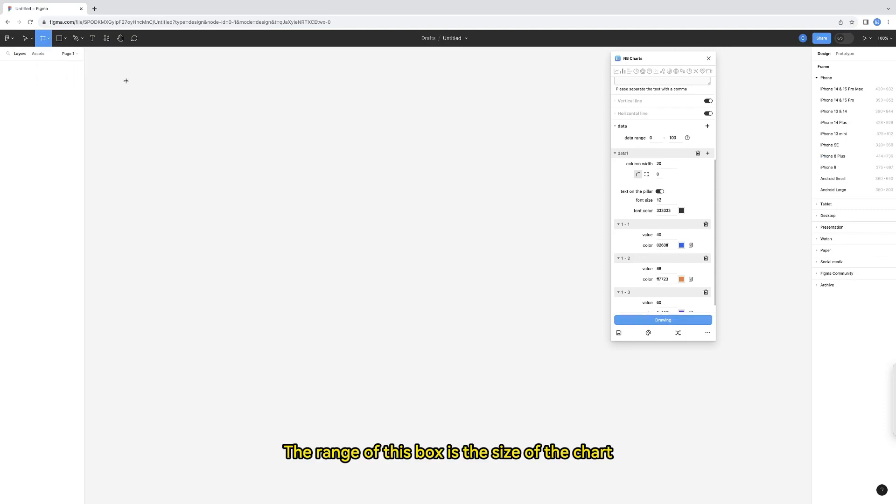
pyautogui.moveTo(108, 64)
pyautogui.mouseDown()
pyautogui.moveTo(221, 149)
pyautogui.moveTo(241, 153)
pyautogui.mouseUp()
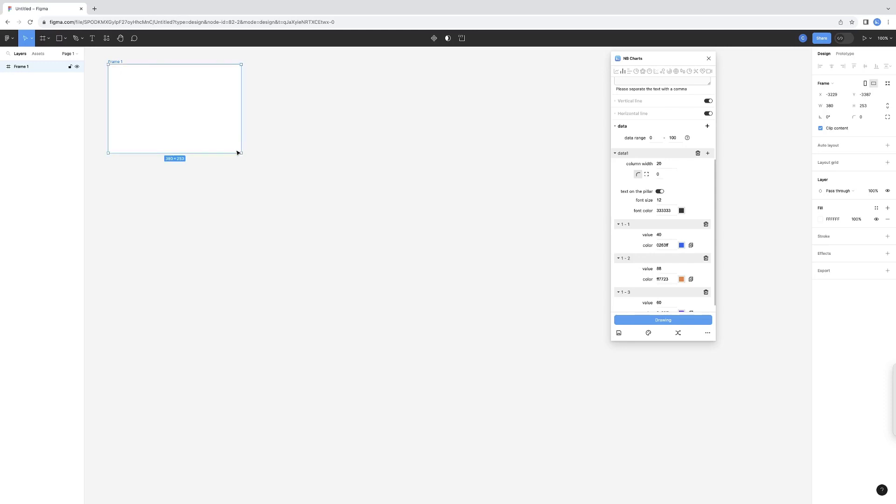
pyautogui.click(653, 320)
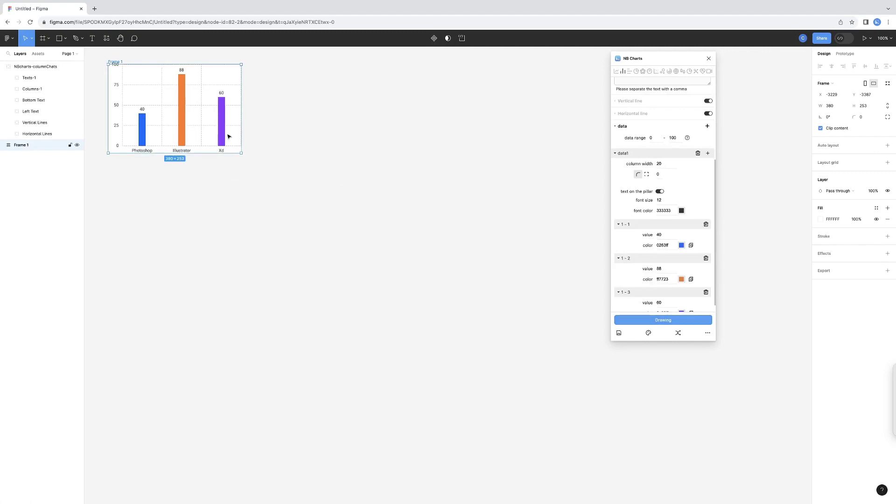
# Collapse Basic information and reopen data1, showing column width 20 and values 40, 88, 60
pyautogui.scroll(3, 668, 179)
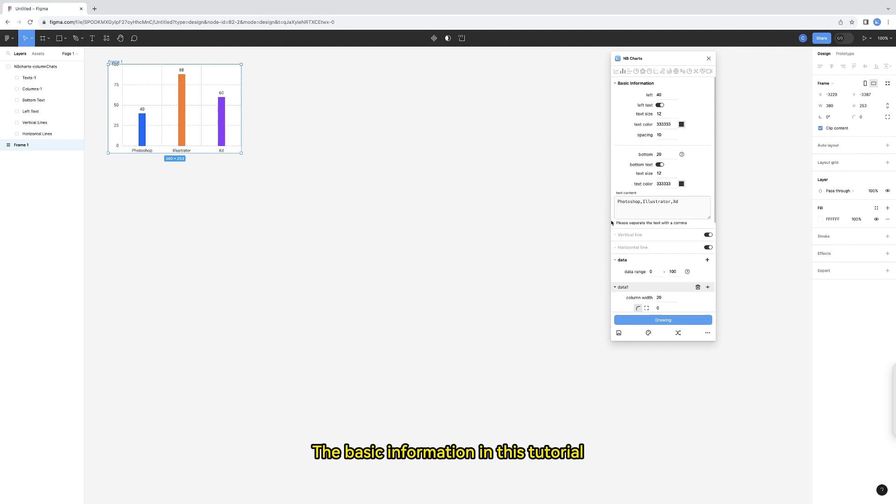
pyautogui.click(615, 84)
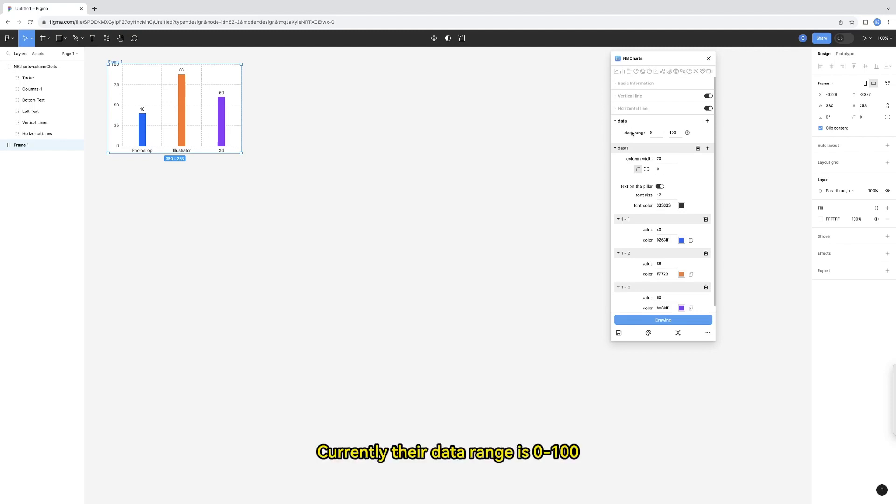
pyautogui.moveTo(688, 134)
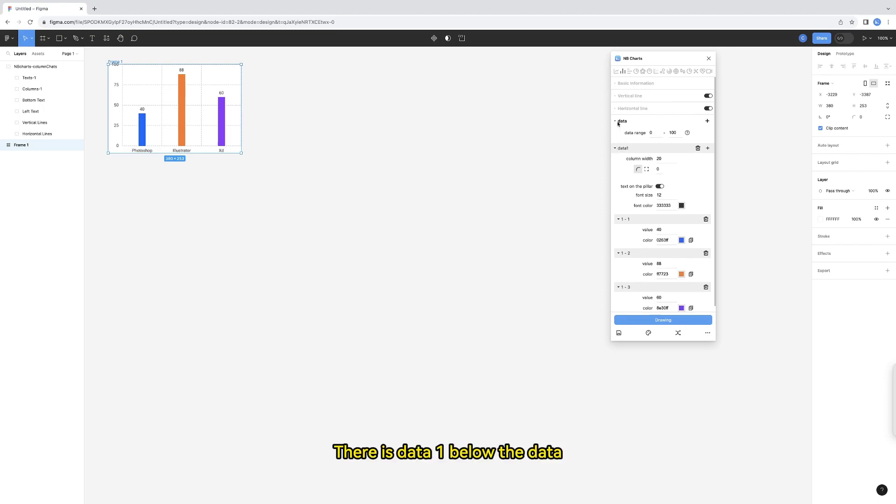
pyautogui.click(615, 149)
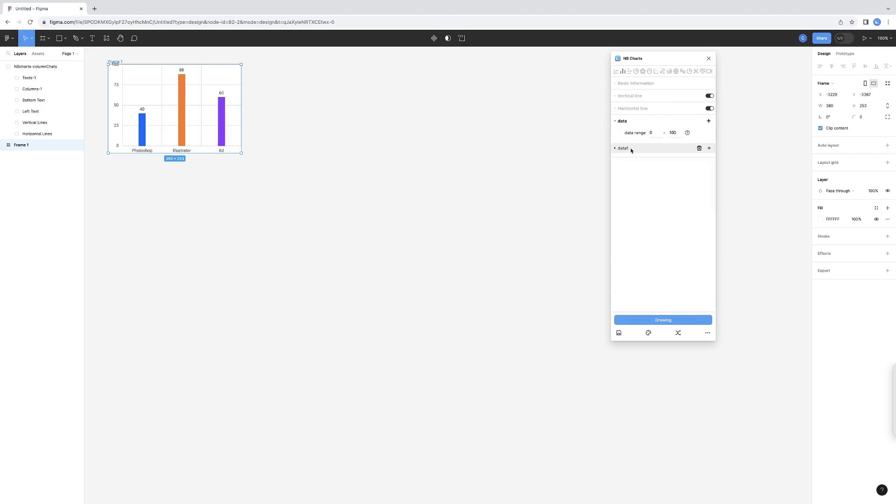
pyautogui.click(615, 148)
pyautogui.scroll(-1, 621, 280)
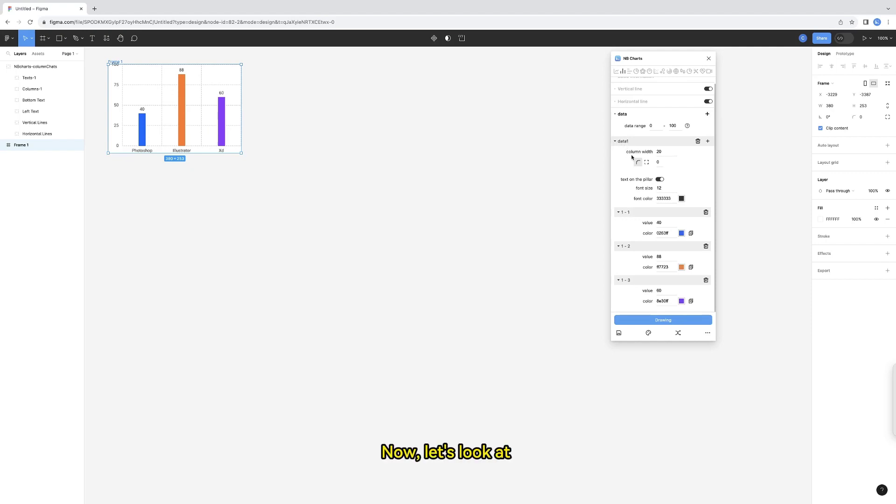
# Draw a second chart to the right with column width 30, then restore the width to 20
pyautogui.doubleClick(665, 152)
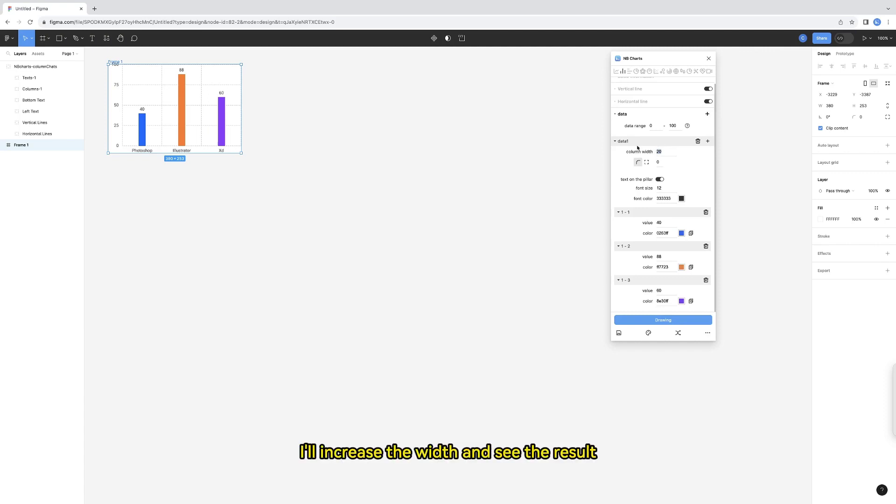
pyautogui.write('30')
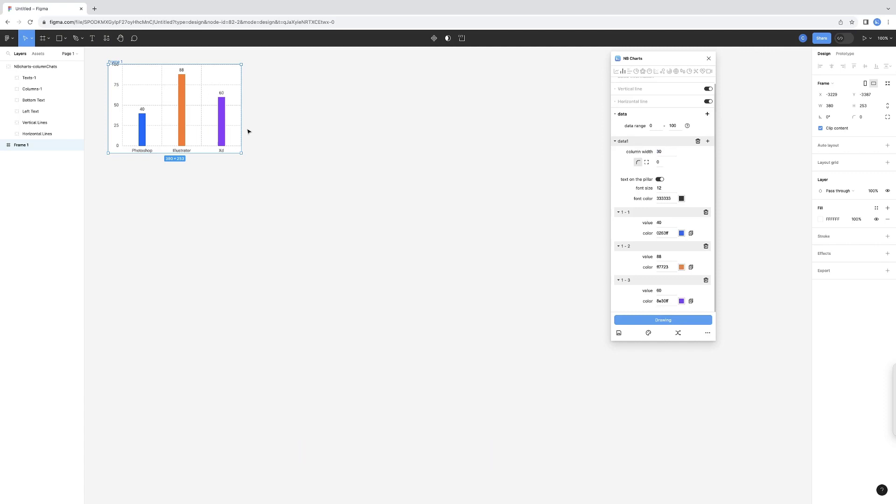
pyautogui.moveTo(219, 121); pyautogui.dragTo(368, 121)
pyautogui.click(663, 320)
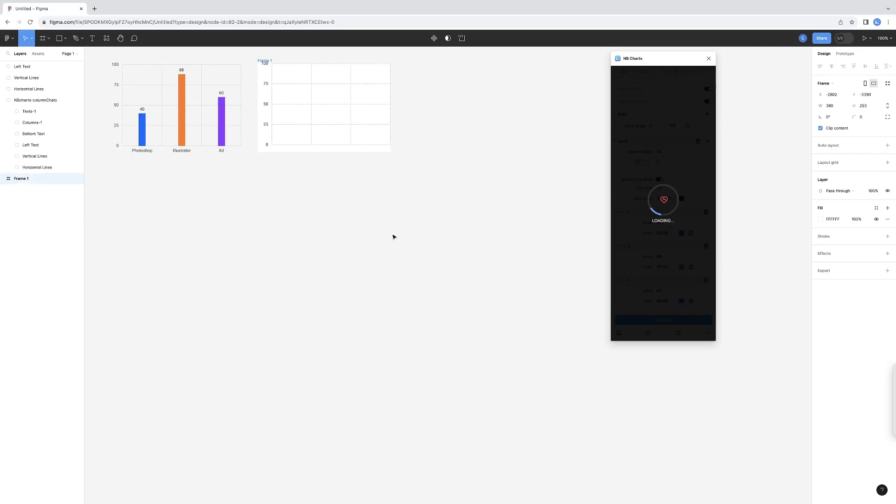
pyautogui.hotkey('ctrl', 'z')
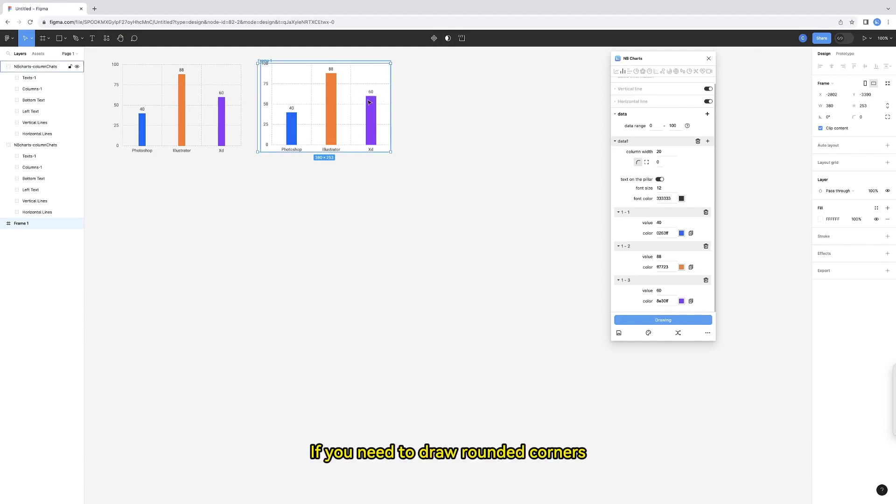
# Draw a third chart right of the second with a column corner radius of 10
pyautogui.doubleClick(658, 162)
pyautogui.write('10')
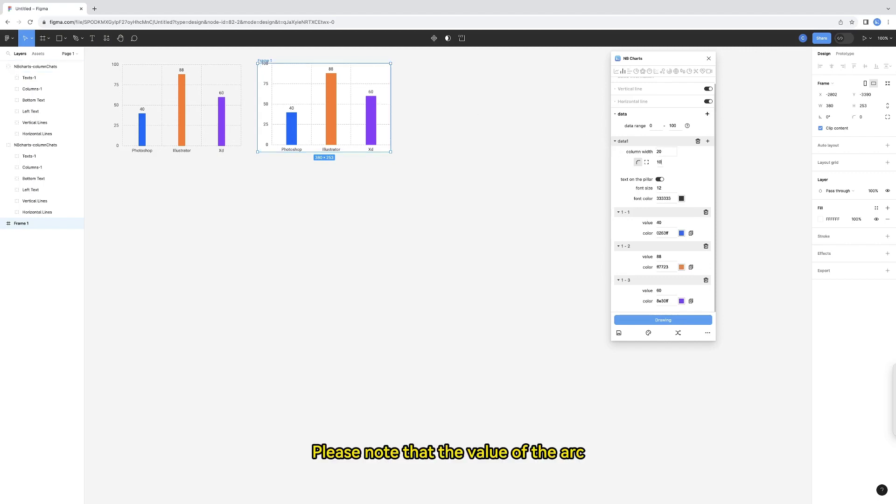
pyautogui.doubleClick(658, 152)
pyautogui.moveTo(349, 115); pyautogui.dragTo(523, 123)
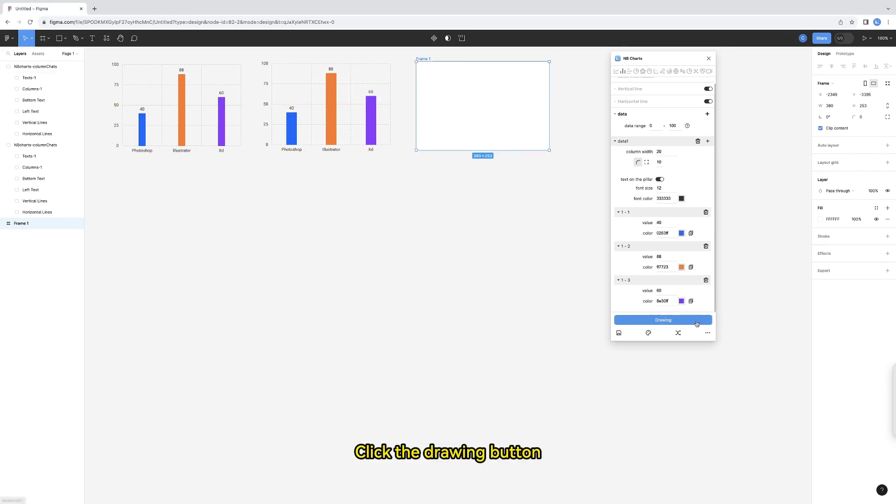
pyautogui.click(664, 320)
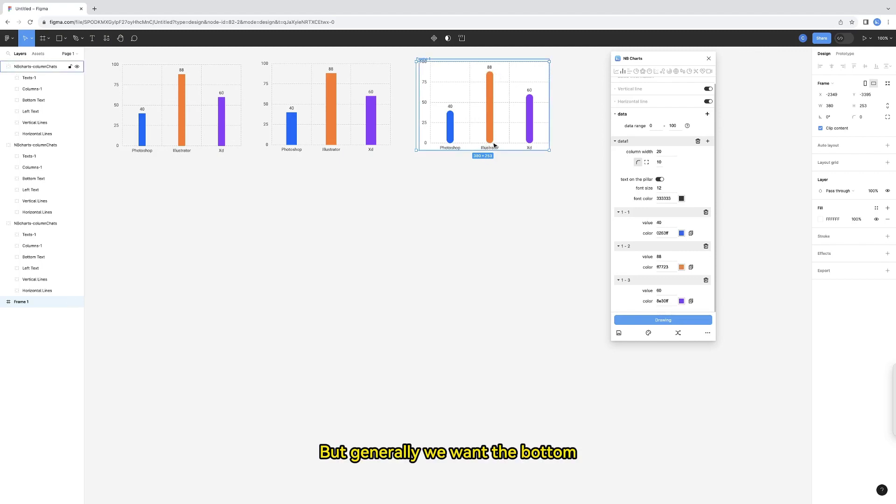
# Use independent corners with the bottom two at 0 and draw a top-rounded chart below
pyautogui.click(647, 162)
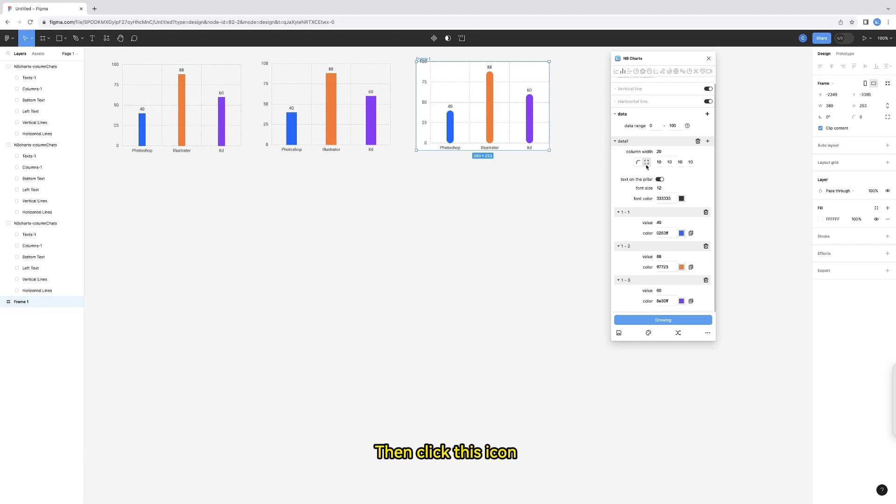
pyautogui.doubleClick(680, 162)
pyautogui.write('0')
pyautogui.press('Tab')
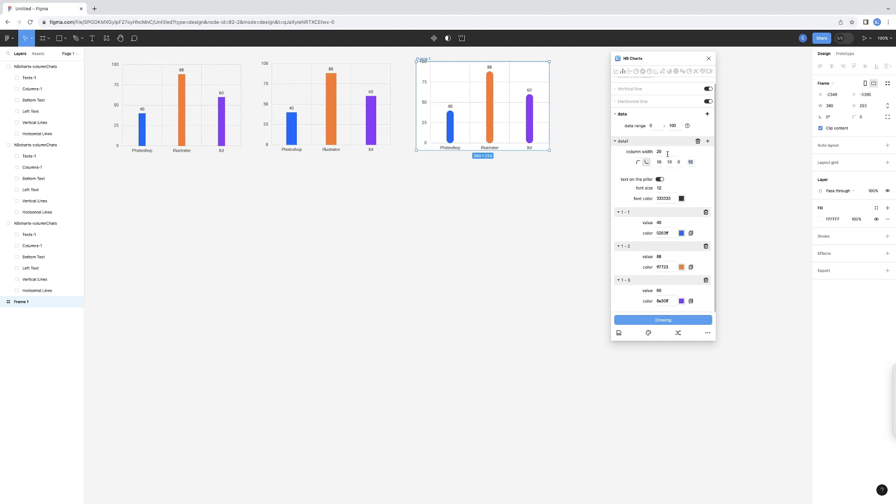
pyautogui.write('0')
pyautogui.click(615, 320)
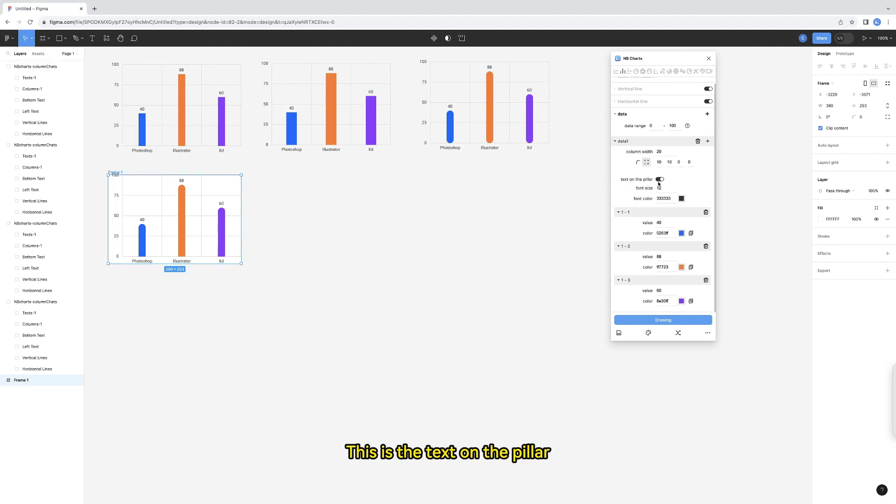
pyautogui.click(660, 180)
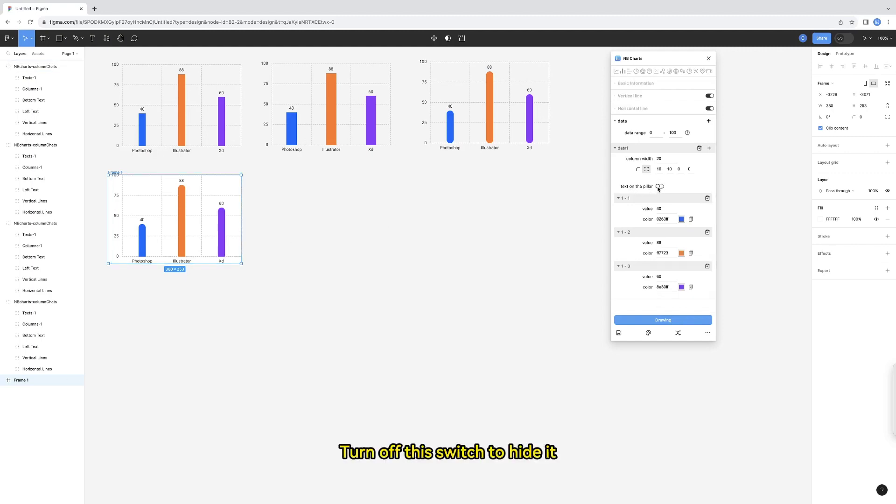
pyautogui.click(659, 187)
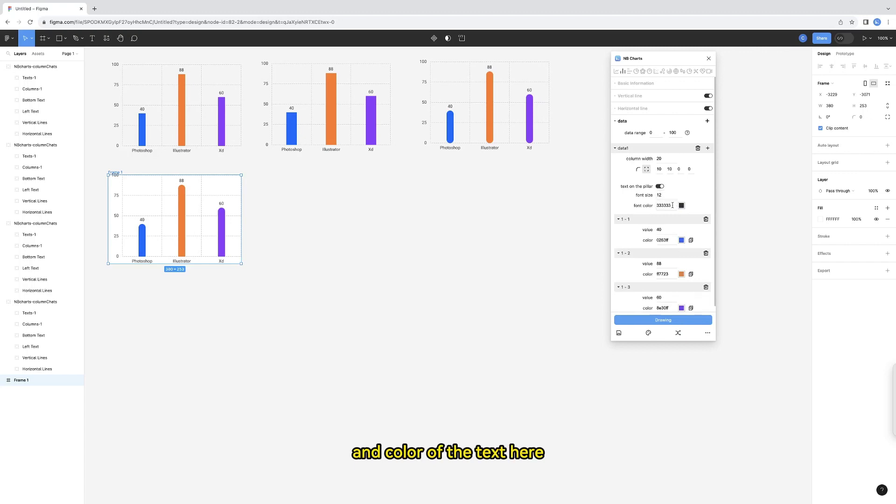
pyautogui.scroll(-1, 633, 229)
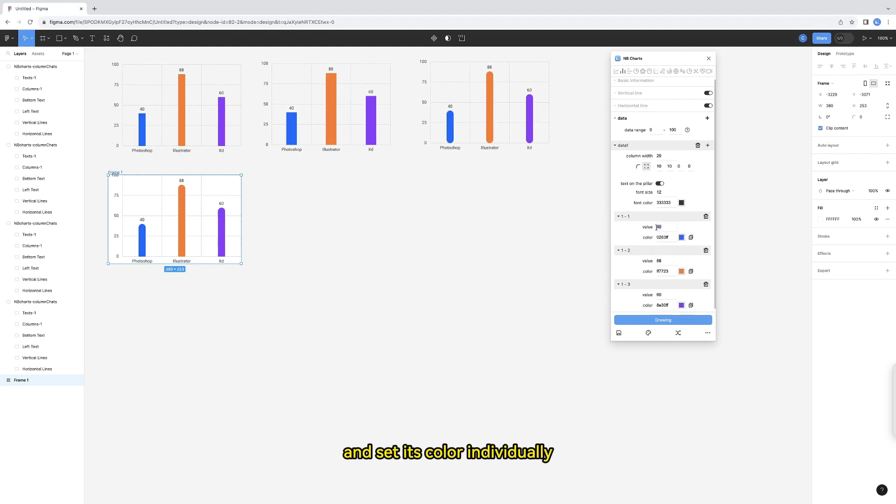
pyautogui.click(665, 261)
pyautogui.click(682, 238)
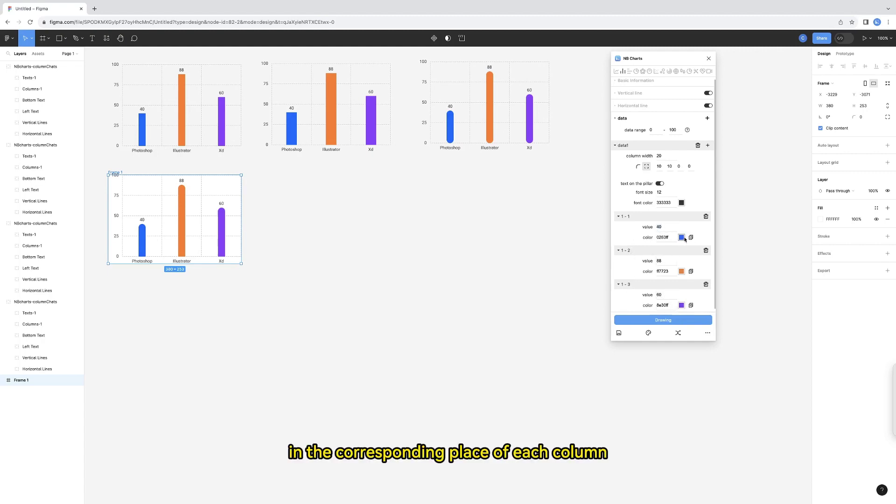
pyautogui.click(665, 247)
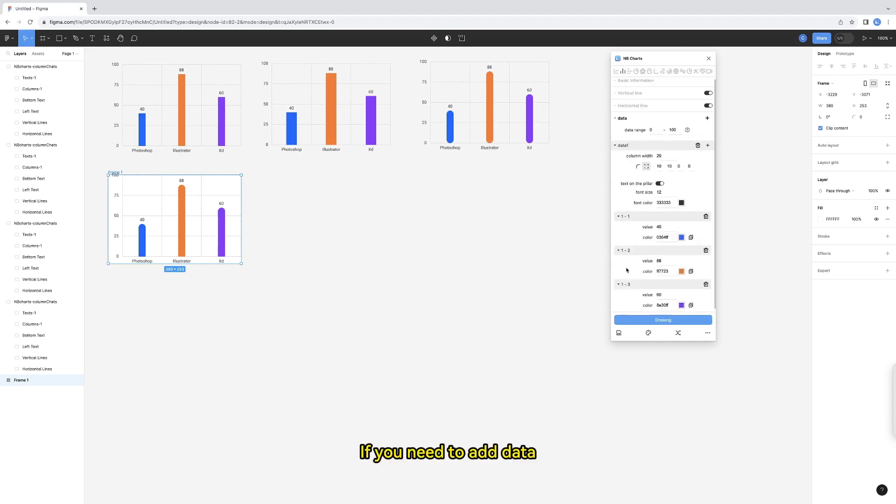
# Add data columns 42 and 98 and draw a five-column chart beside the fourth chart
pyautogui.scroll(-1, 628, 269)
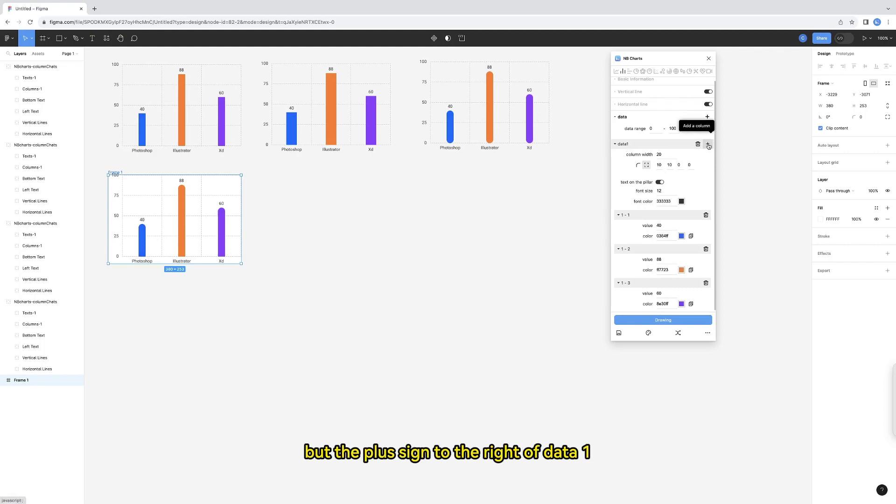
pyautogui.click(708, 145)
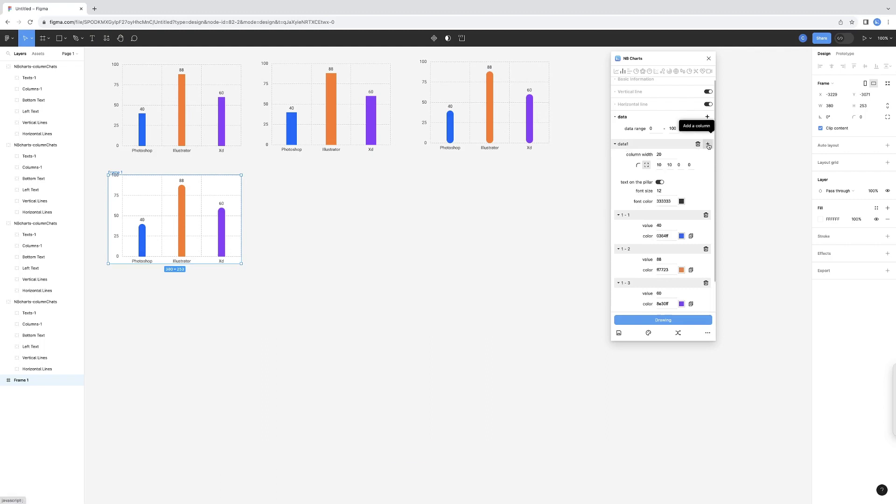
pyautogui.scroll(-2, 683, 247)
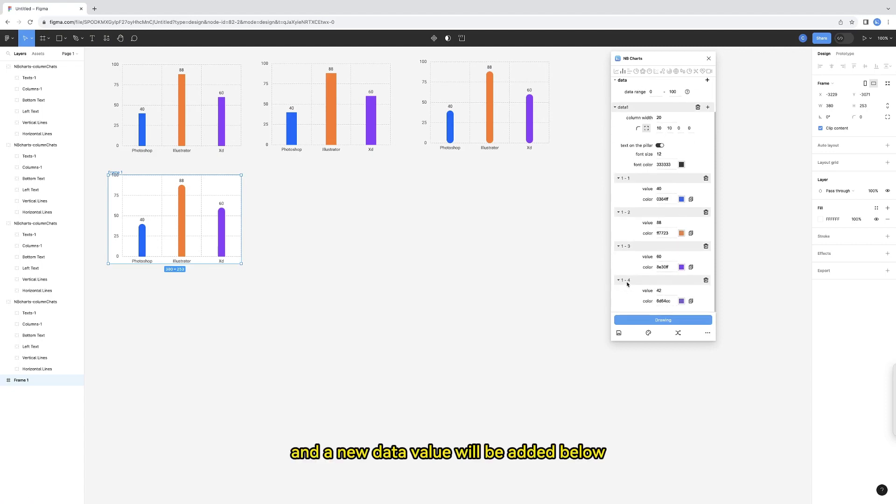
pyautogui.click(708, 107)
pyautogui.scroll(-2, 630, 287)
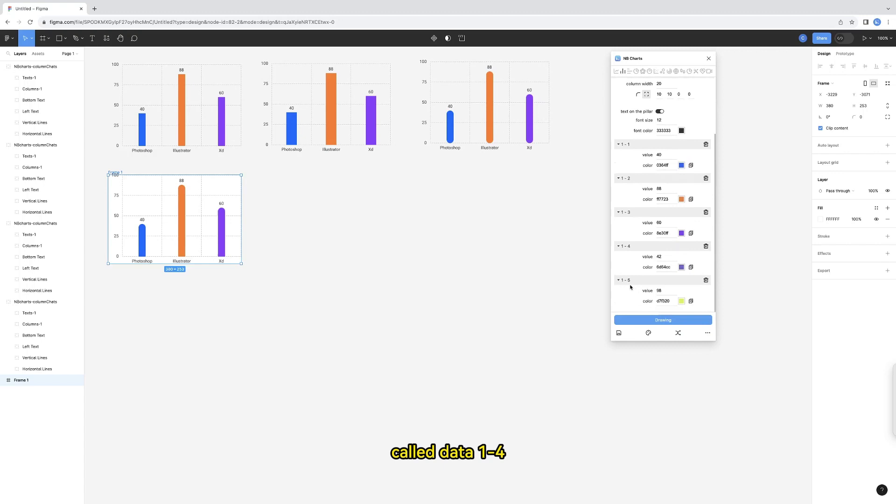
pyautogui.moveTo(196, 204); pyautogui.dragTo(348, 205)
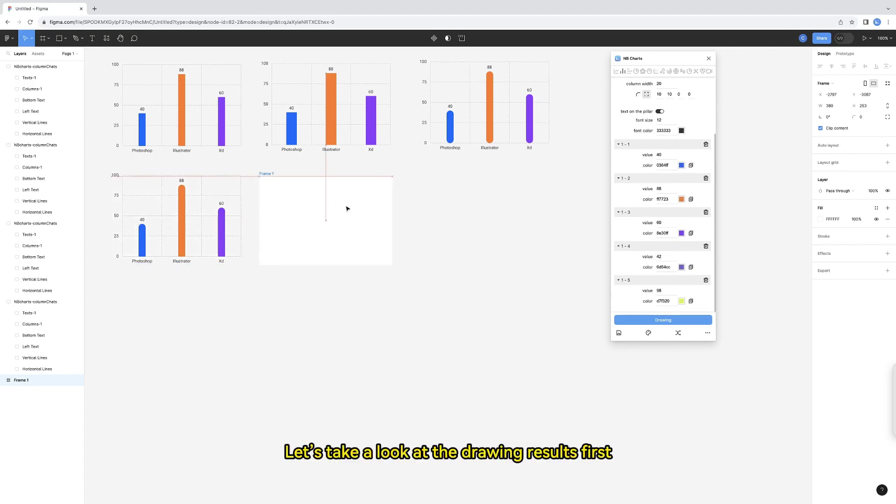
pyautogui.click(627, 321)
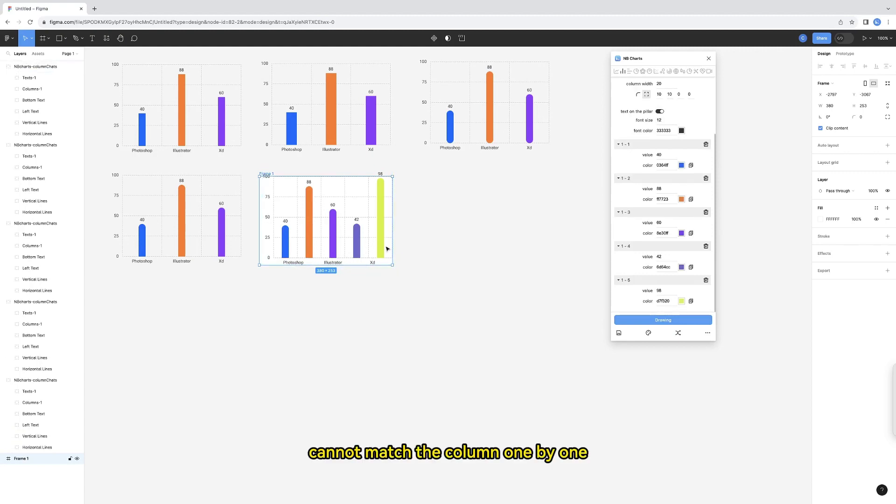
pyautogui.scroll(5, 663, 140)
# Collapse the data settings and expand Basic information
pyautogui.click(616, 83)
pyautogui.click(615, 121)
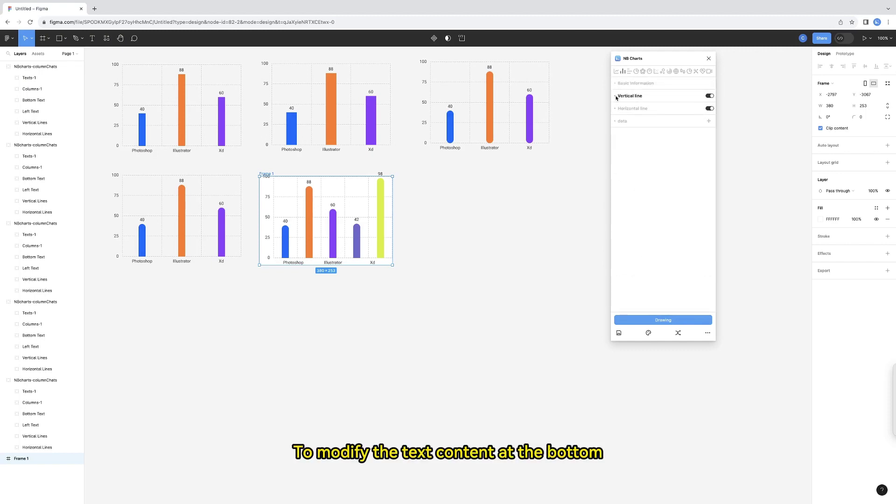
pyautogui.click(615, 84)
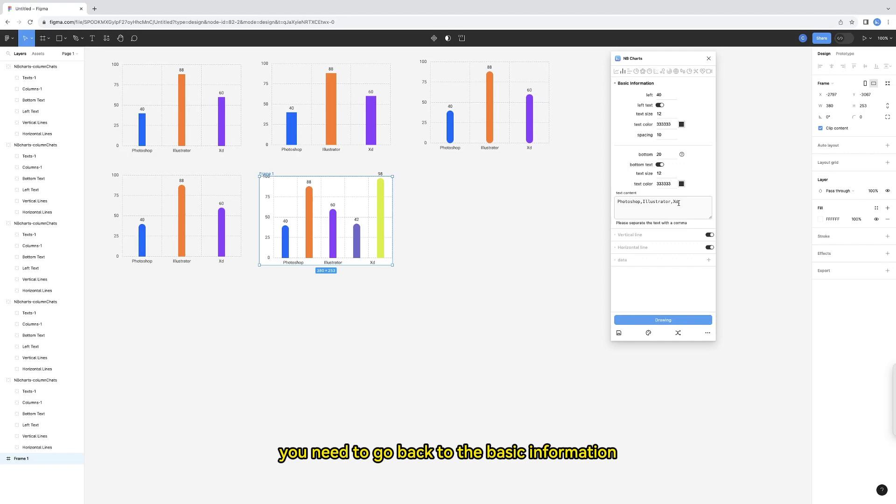
# Replace the bottom labels with 2018, 2019, 2020, 2021, 2022 and draw the chart
pyautogui.doubleClick(629, 202)
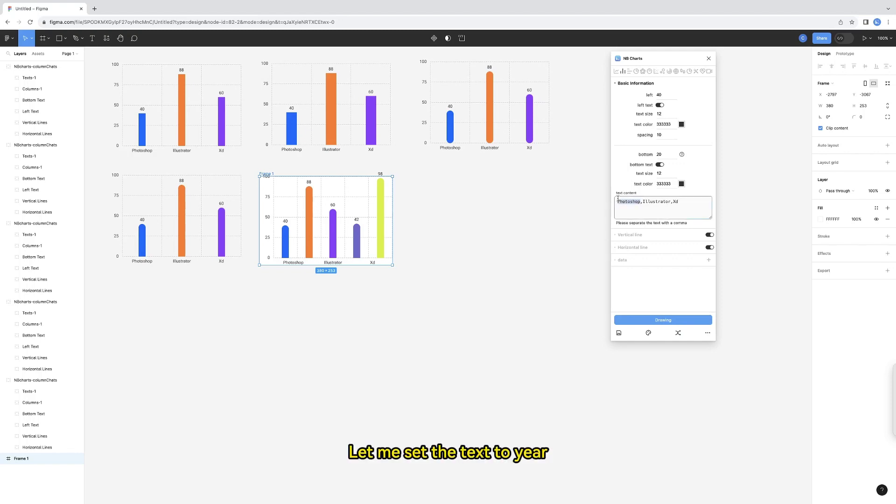
pyautogui.write('2018')
pyautogui.moveTo(633, 202)
pyautogui.mouseDown()
pyautogui.moveTo(655, 201)
pyautogui.moveTo(631, 201)
pyautogui.mouseUp()
pyautogui.write('2019')
pyautogui.doubleClick(647, 201)
pyautogui.write('2020')
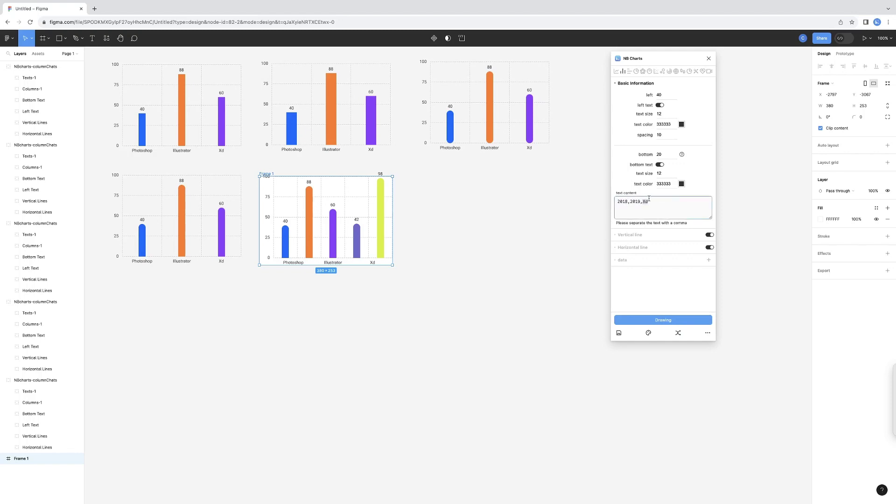
pyautogui.write(',2021,2022')
pyautogui.click(658, 320)
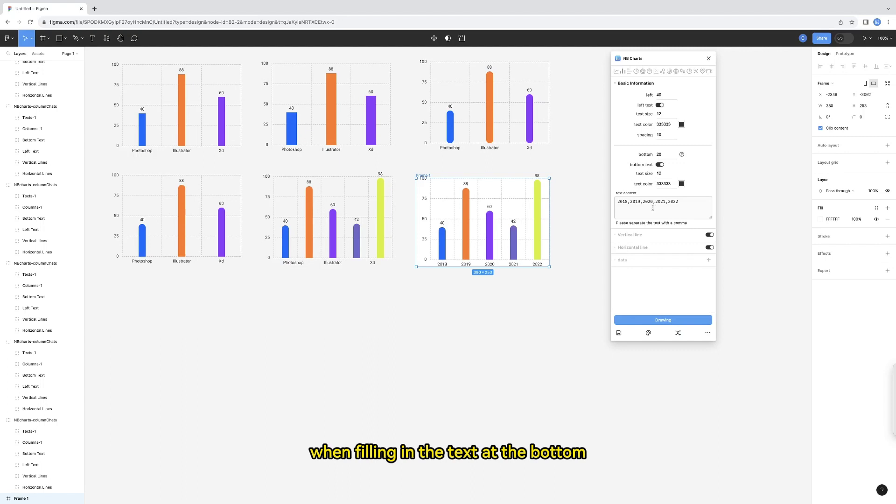
pyautogui.click(679, 205)
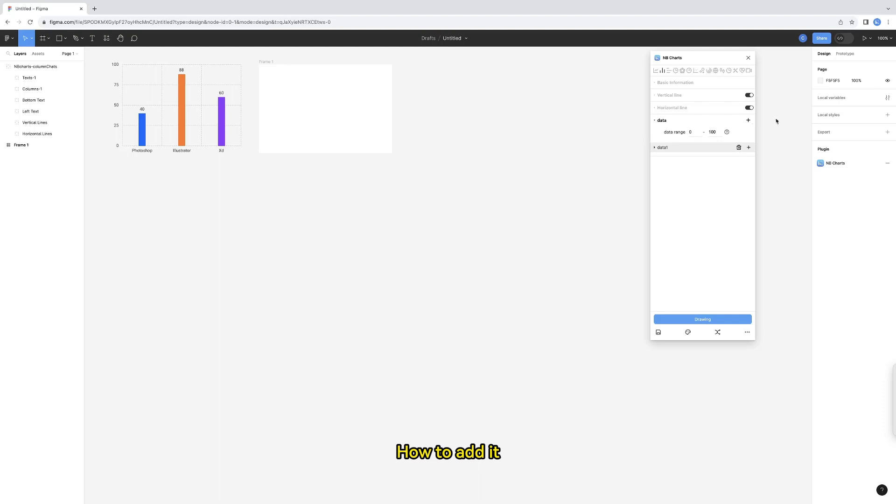
# Add data sets data2 and data3 to the chart data
pyautogui.click(748, 123)
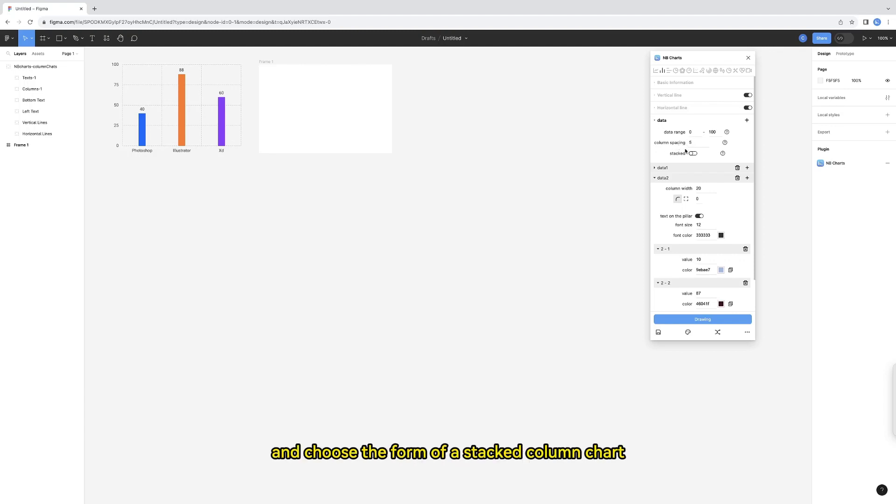
pyautogui.moveTo(723, 156)
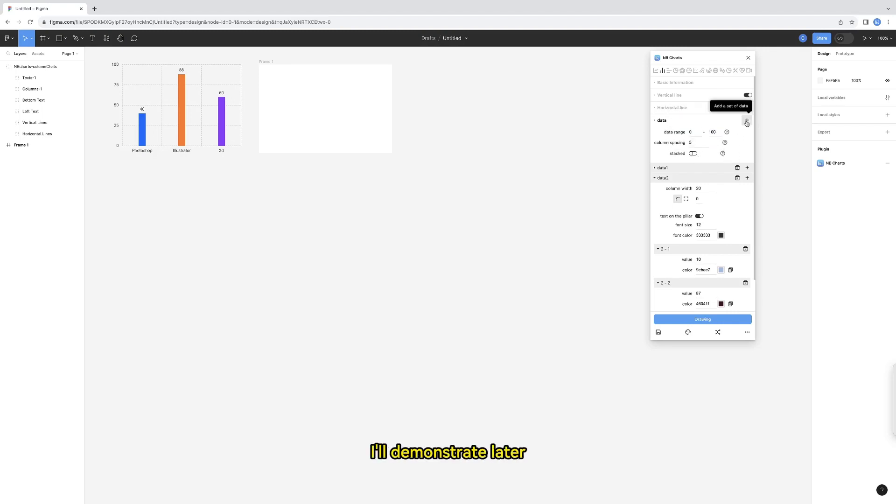
pyautogui.click(654, 178)
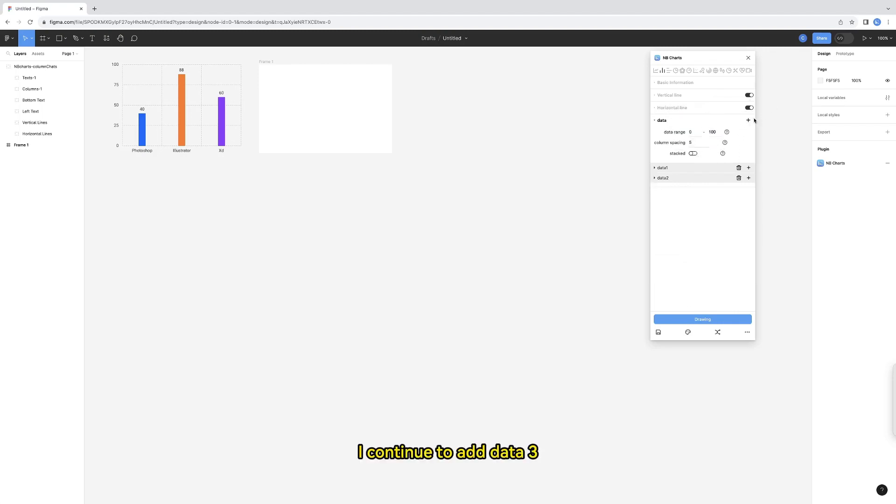
pyautogui.click(747, 120)
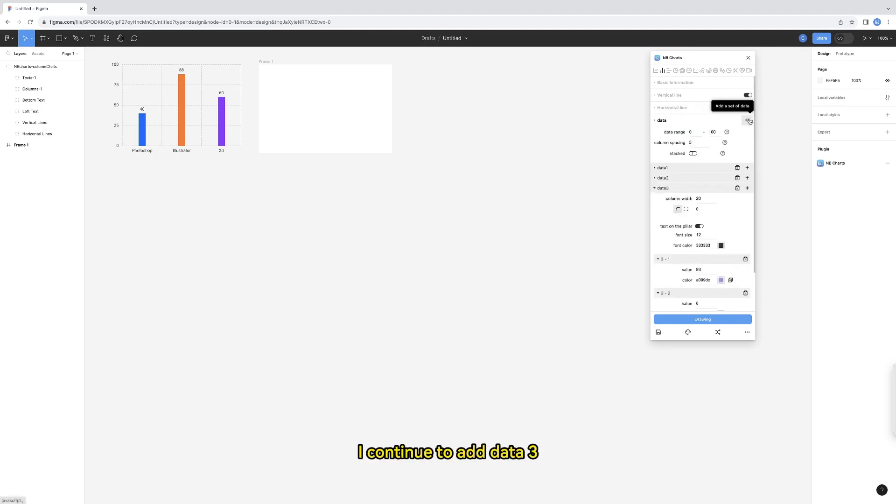
pyautogui.click(654, 189)
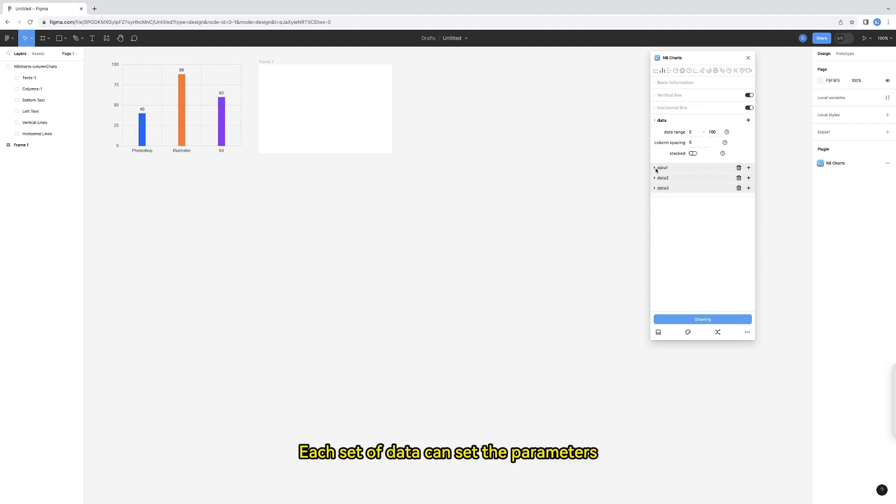
# Expand data1 and data2 to review their values: 40, 88, 60 and 10, 87, 15
pyautogui.click(656, 171)
pyautogui.scroll(-1, 680, 271)
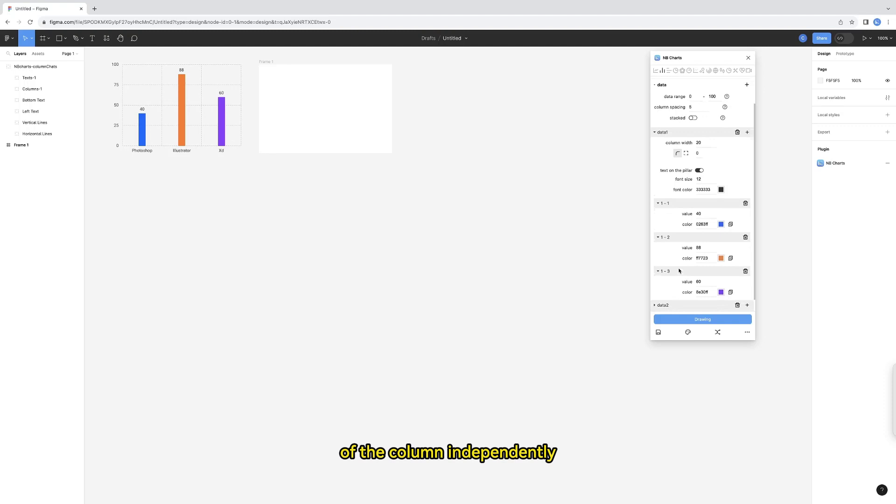
pyautogui.click(656, 294)
pyautogui.scroll(-2, 691, 284)
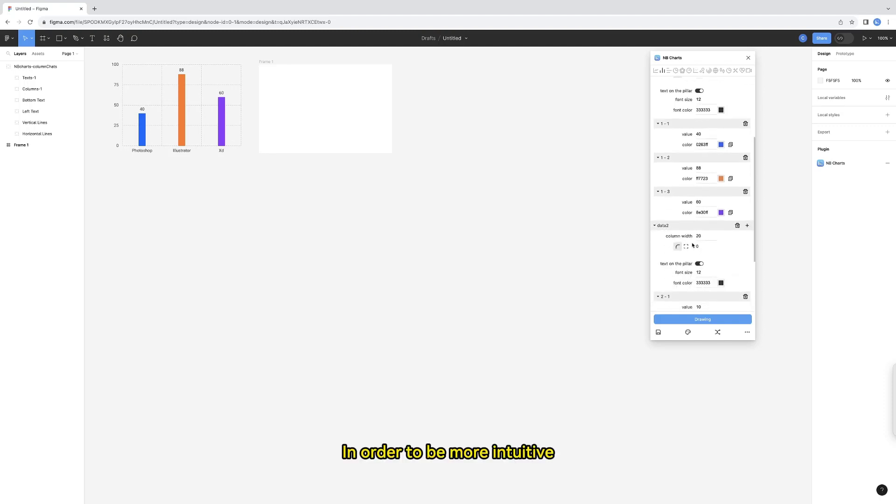
pyautogui.scroll(-2, 696, 240)
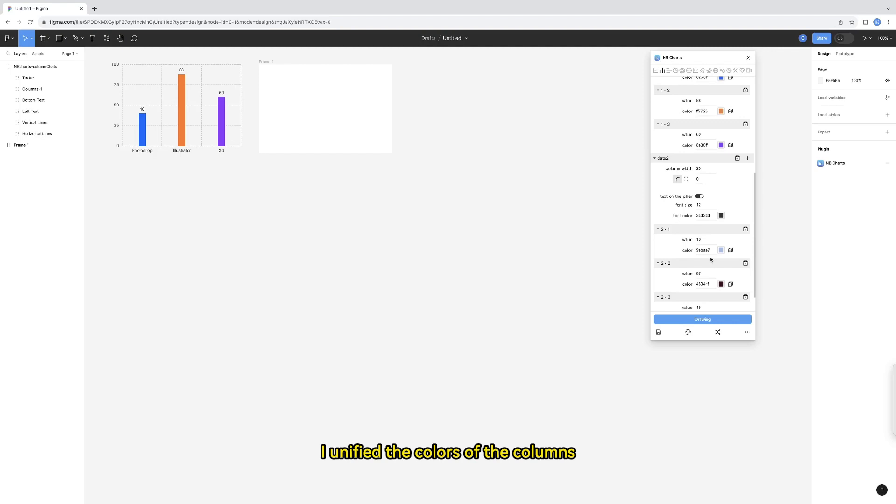
pyautogui.scroll(3, 711, 260)
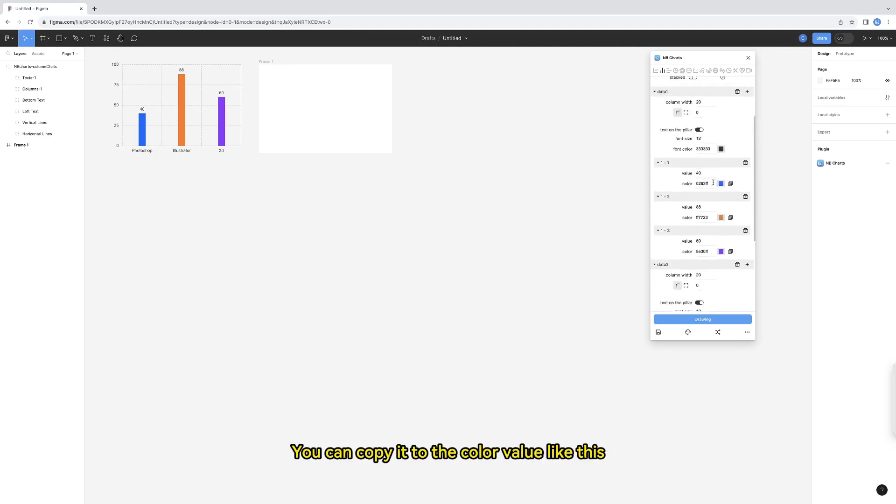
# Copy blue 0263ff into column 1-2 and apply it to all data1 columns
pyautogui.doubleClick(699, 184)
pyautogui.hotkey('ctrl', 'c')
pyautogui.moveTo(715, 217); pyautogui.dragTo(691, 217)
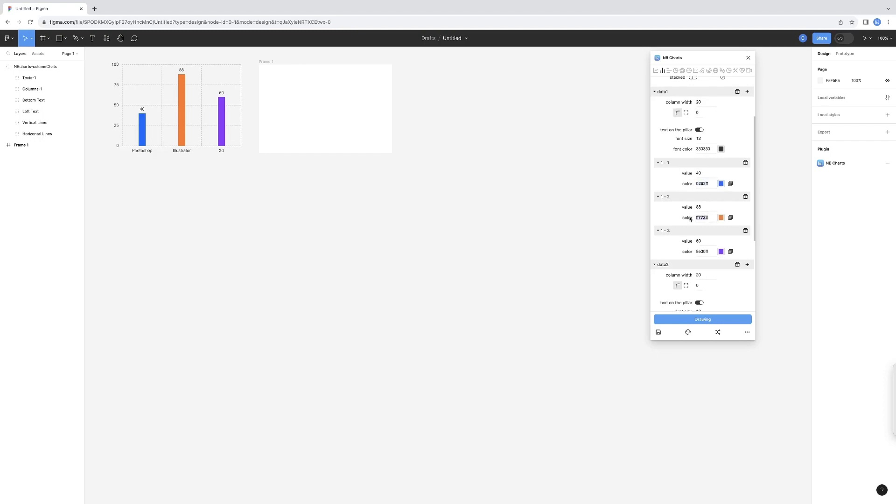
pyautogui.hotkey('ctrl', 'v')
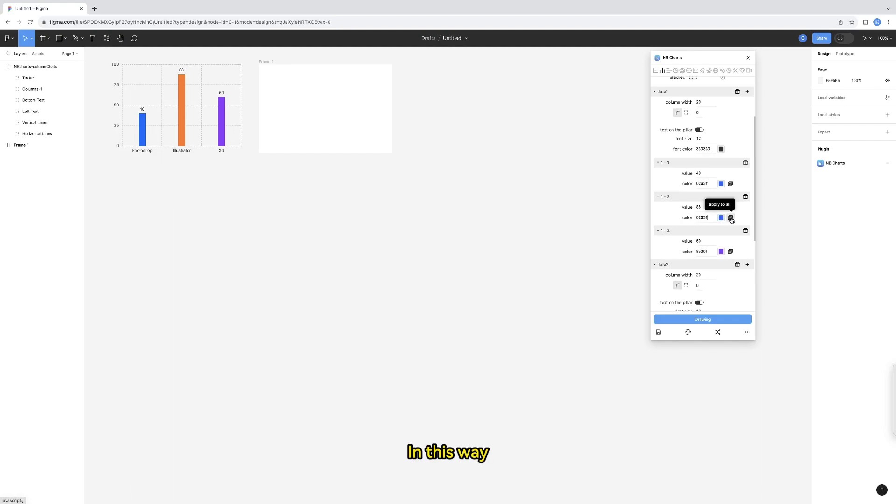
pyautogui.click(731, 219)
pyautogui.click(692, 214)
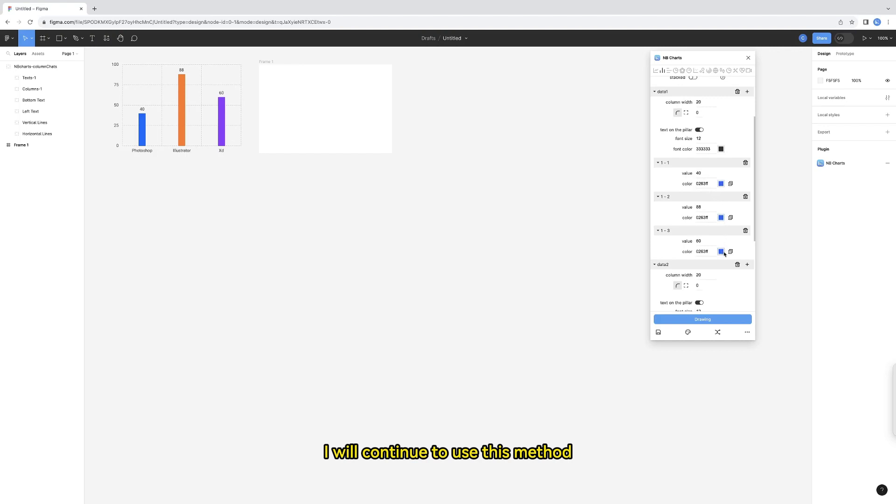
# Colour column 2-1 yellow ffe30d and apply it to all data2 columns
pyautogui.scroll(-6, 699, 255)
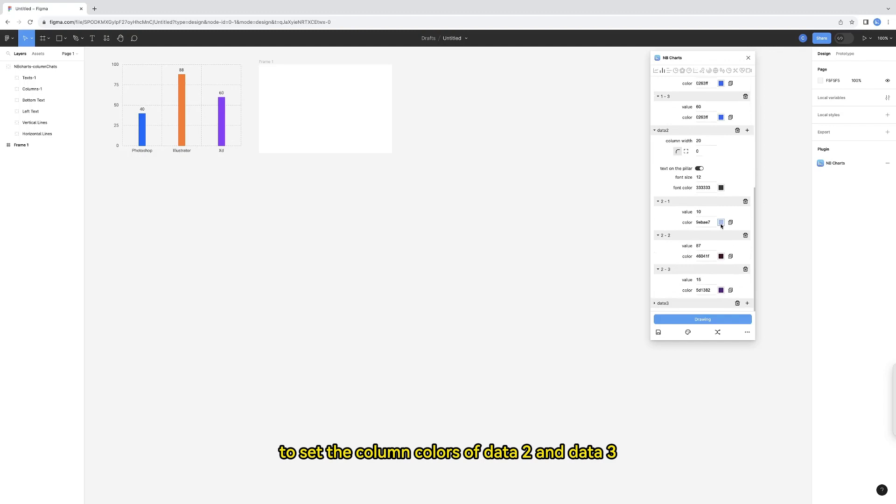
pyautogui.click(722, 223)
pyautogui.click(732, 217)
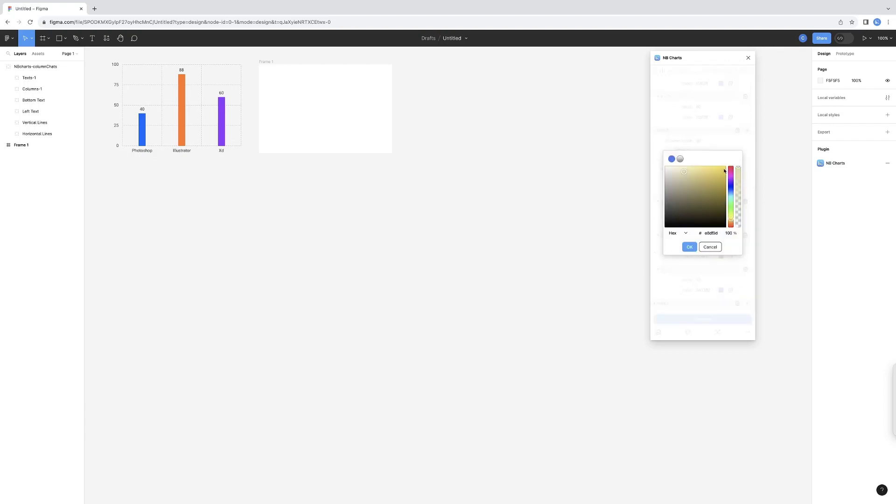
pyautogui.click(690, 247)
pyautogui.click(732, 223)
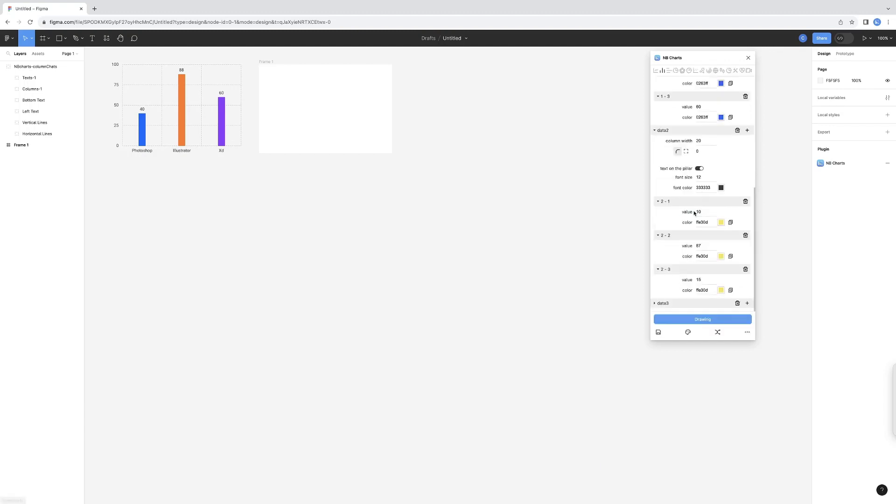
pyautogui.scroll(1, 719, 224)
# Colour column 3-1 red ff2f0f and apply it to all data3 columns
pyautogui.scroll(-4, 719, 224)
pyautogui.click(722, 246)
pyautogui.click(731, 226)
pyautogui.click(718, 168)
pyautogui.click(690, 247)
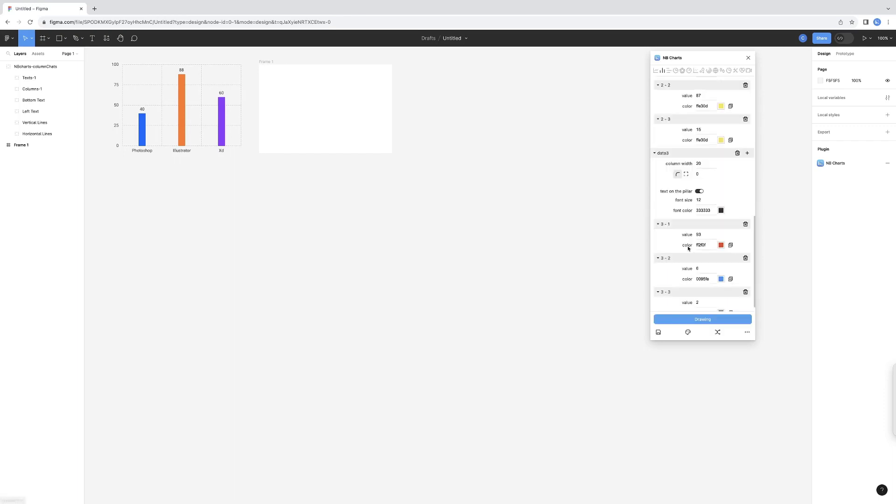
pyautogui.click(731, 246)
pyautogui.scroll(-1, 719, 224)
# Draw the grouped three-set column chart into Frame 1
pyautogui.click(367, 134)
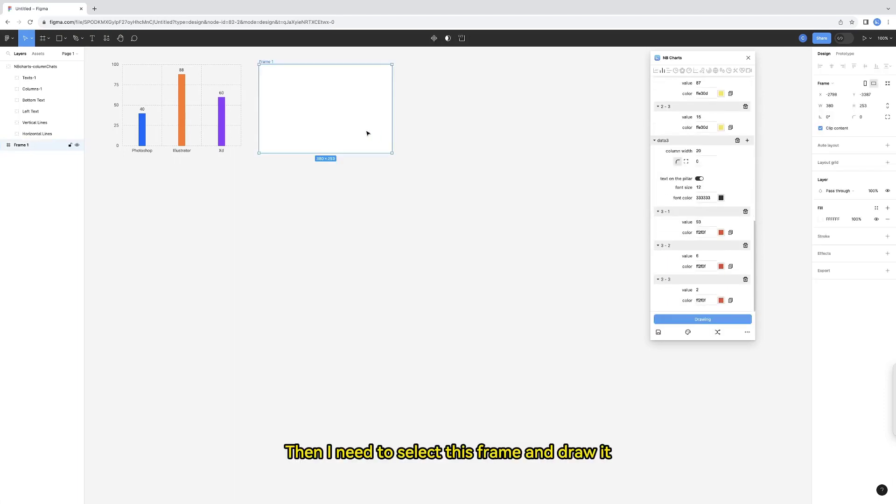
pyautogui.click(665, 323)
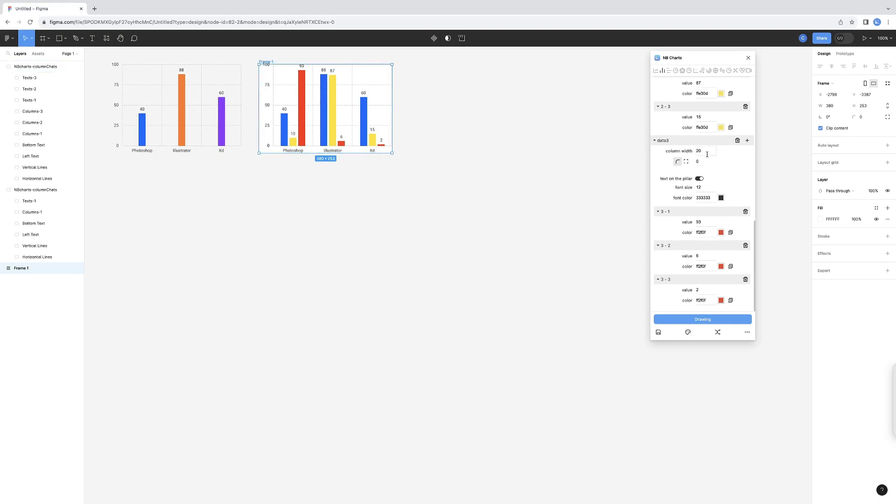
pyautogui.scroll(3, 691, 178)
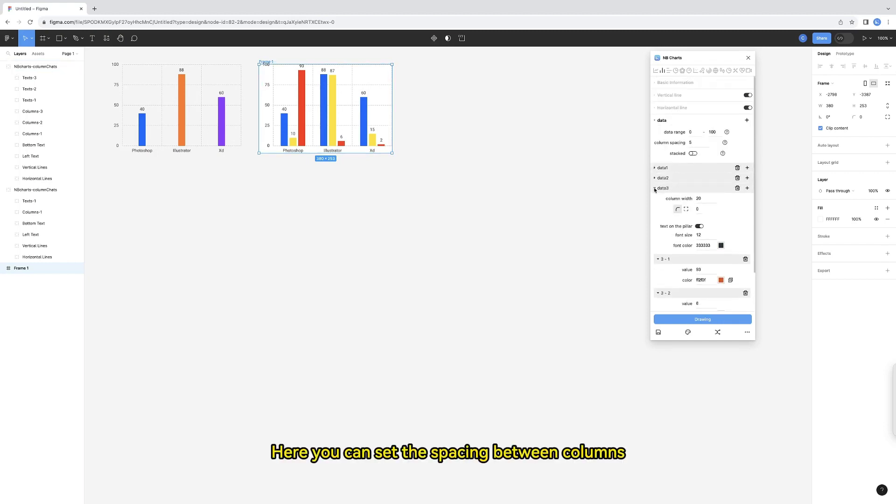
# Set column spacing to 10, widen the new frame to 470, and draw the wider chart there
pyautogui.click(656, 189)
pyautogui.moveTo(724, 143)
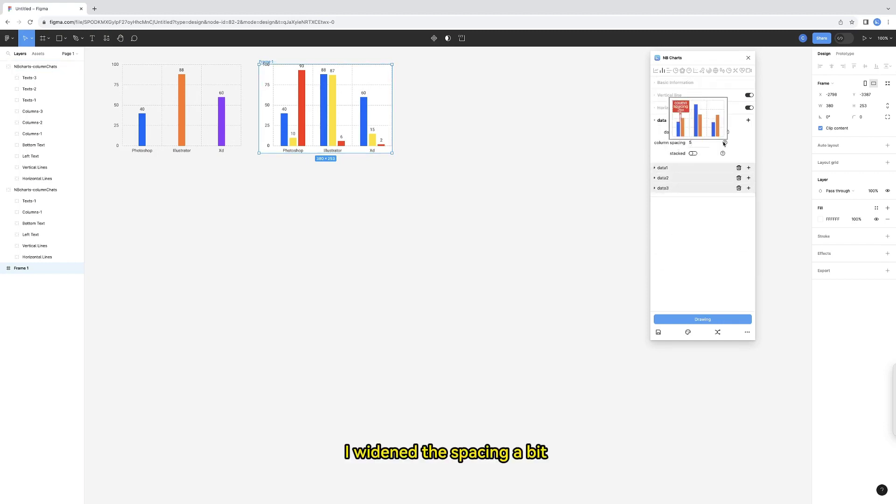
pyautogui.click(702, 144)
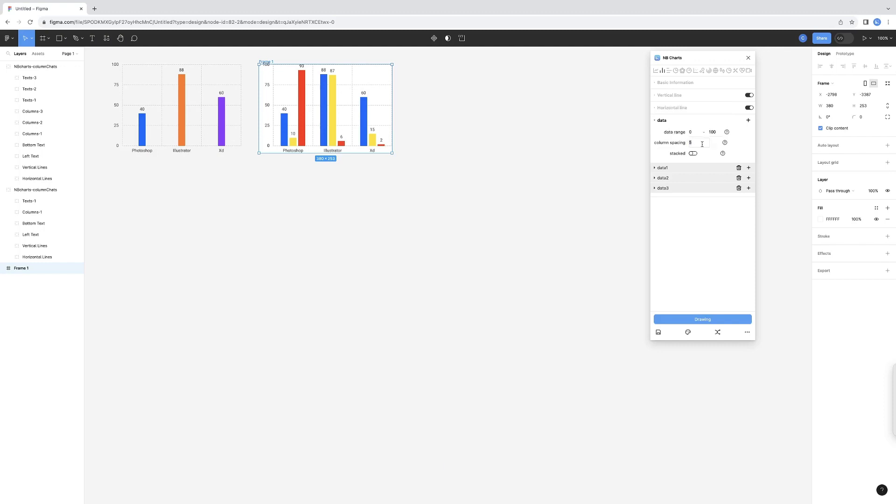
pyautogui.write('10')
pyautogui.moveTo(305, 103); pyautogui.dragTo(475, 103)
pyautogui.moveTo(560, 112); pyautogui.dragTo(593, 114)
pyautogui.click(681, 319)
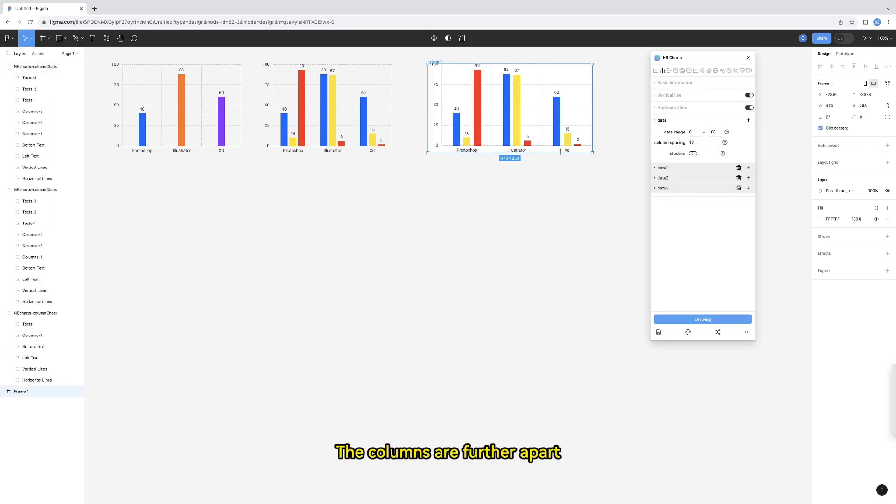
pyautogui.moveTo(723, 154)
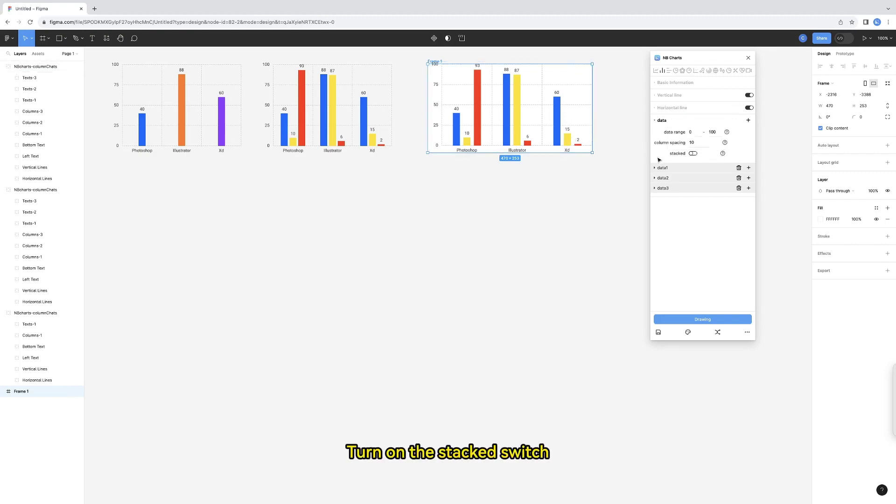
# Enable stacked columns and draw the chart in a 395×376 frame below the first chart
pyautogui.click(693, 153)
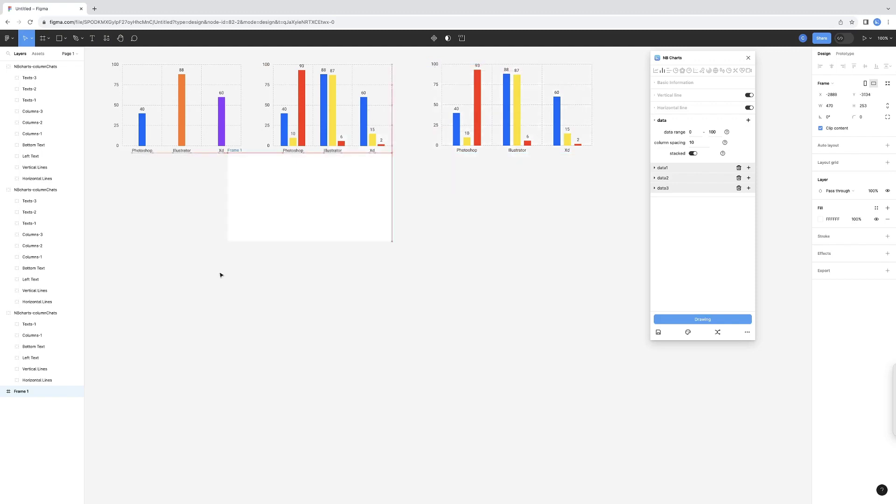
pyautogui.moveTo(267, 283); pyautogui.dragTo(238, 326)
pyautogui.moveTo(221, 291); pyautogui.dragTo(232, 285)
pyautogui.click(660, 320)
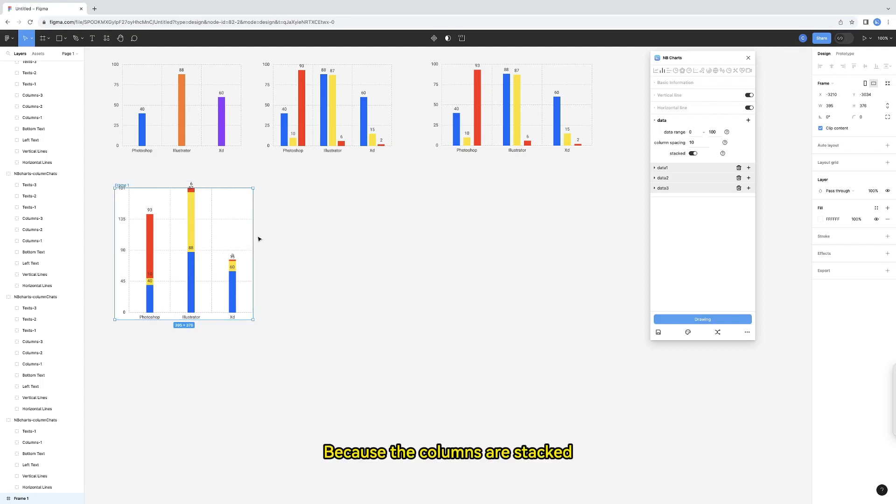
pyautogui.moveTo(722, 155)
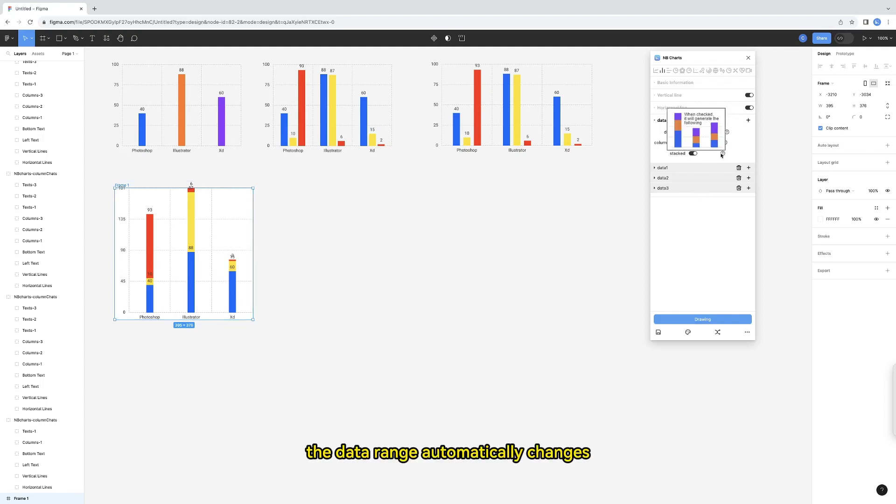